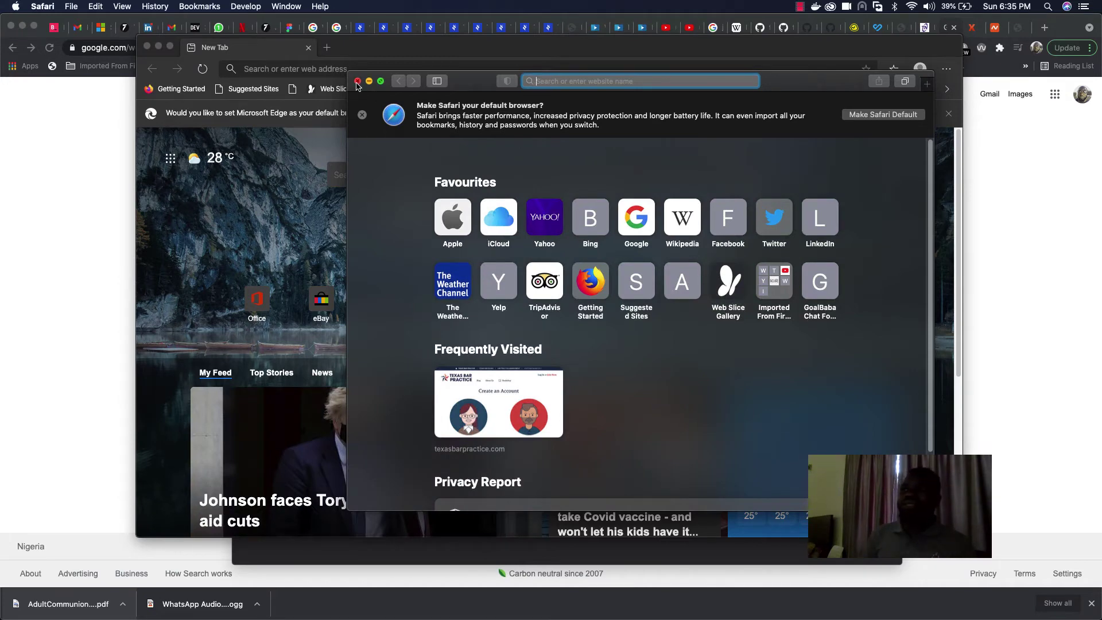
Close the Safari, Microsoft Edge and Firefox windows so Chrome is in front
left_click(357, 82)
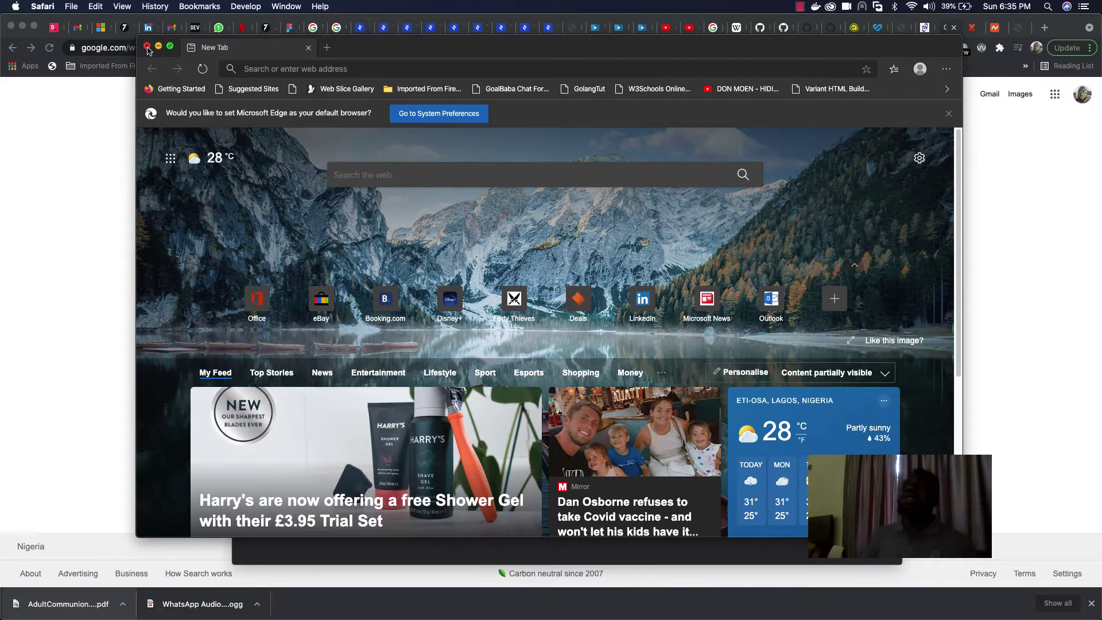
left_click(147, 47)
left_click(243, 74)
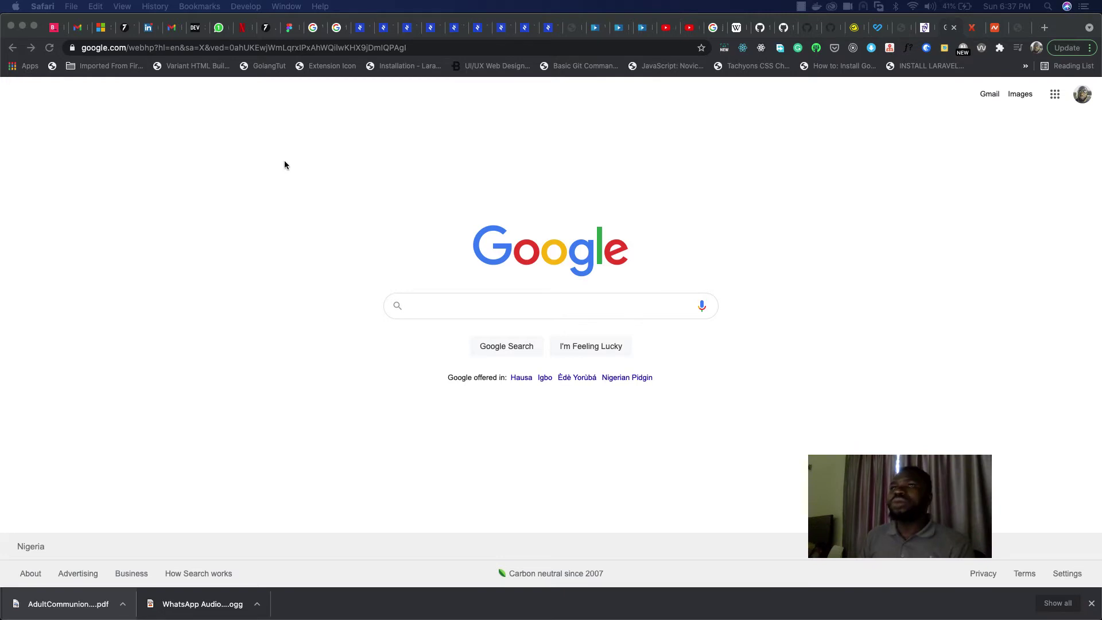
Reload google.com from the address bar, after clearing a mistyped entry
left_click(446, 46)
key("BackSpace")
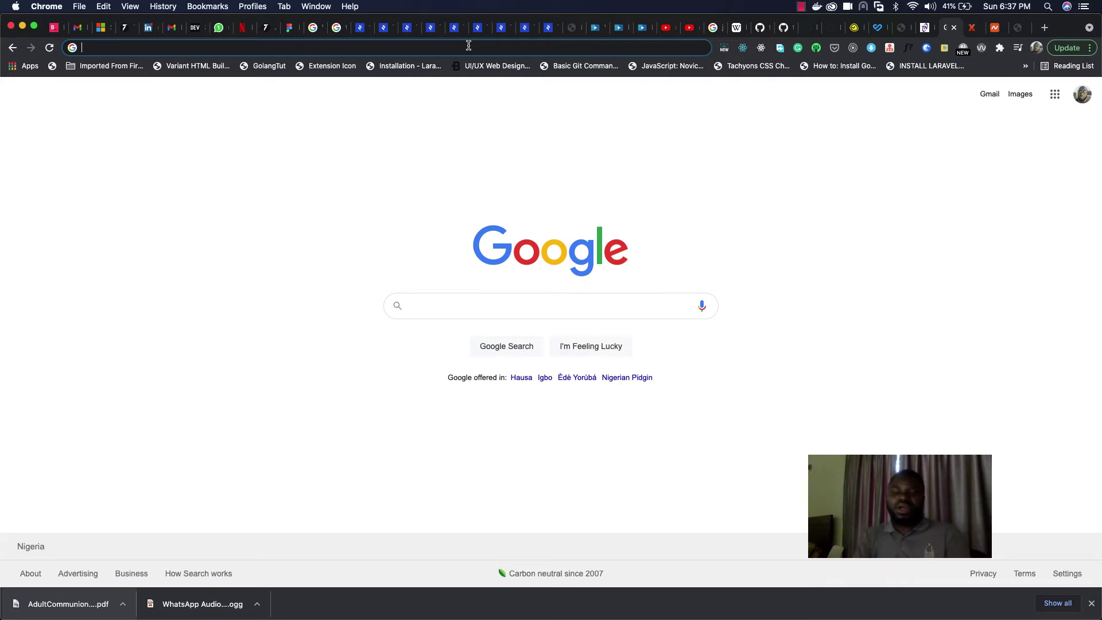
type("alsoganiond")
key("super+a")
key("BackSpace")
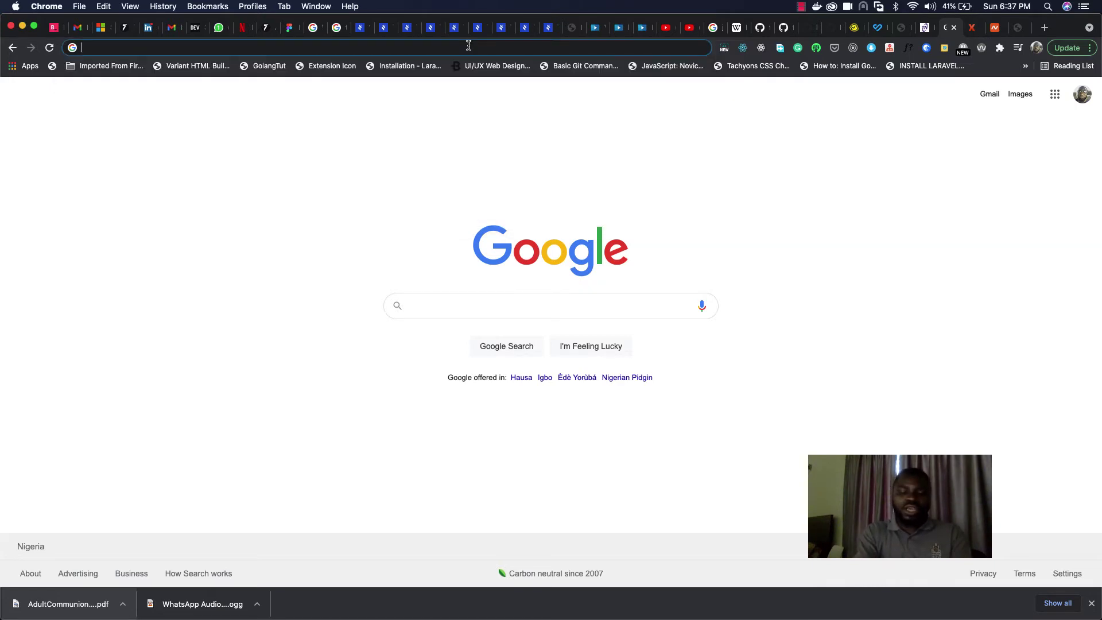
type("google.com")
key("Return")
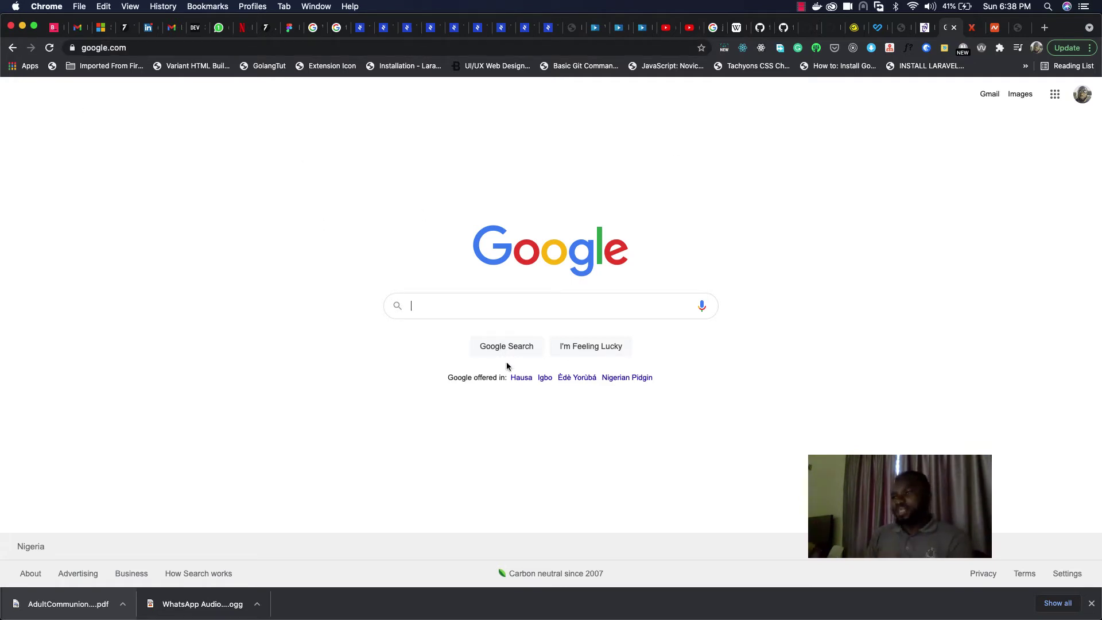
Navigate the same tab to youtube.com
left_click(214, 47)
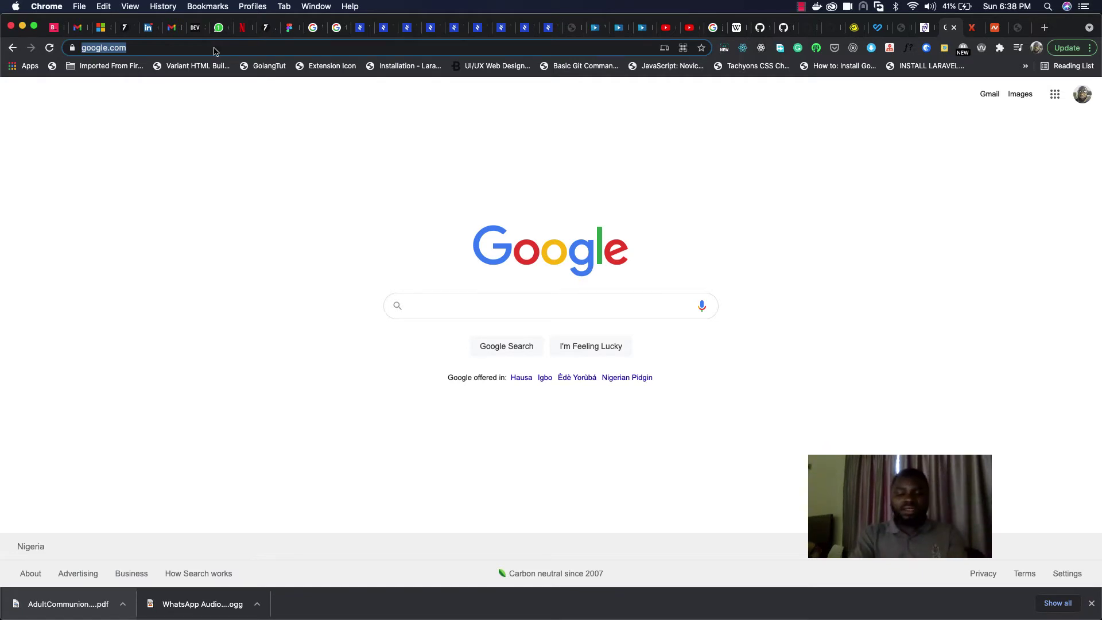
type("m")
key("BackSpace")
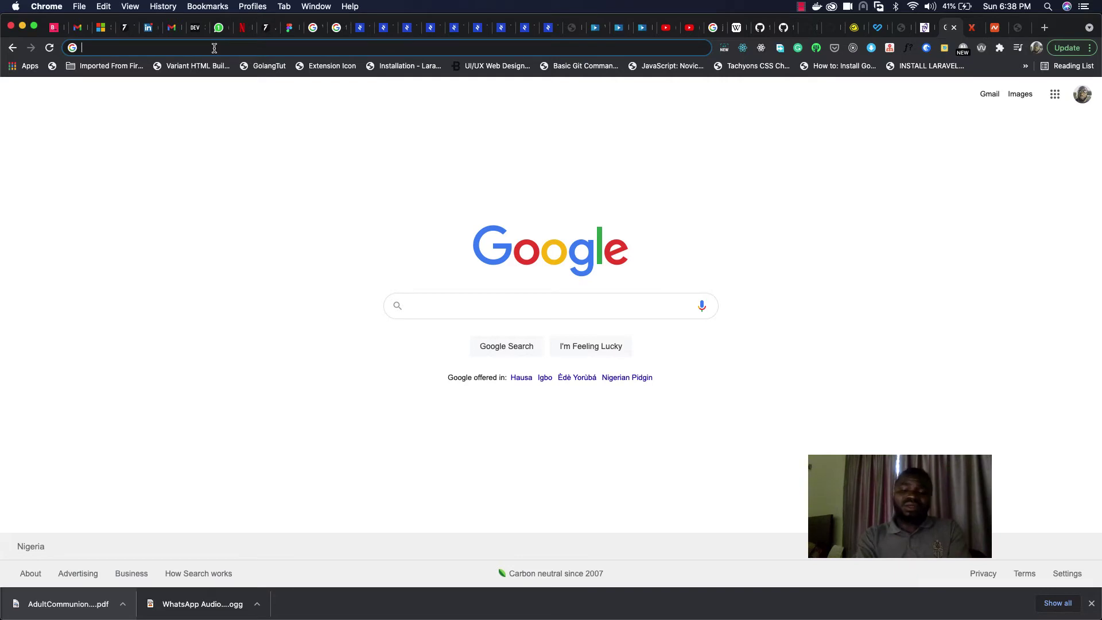
type("youtube.com")
key("Return")
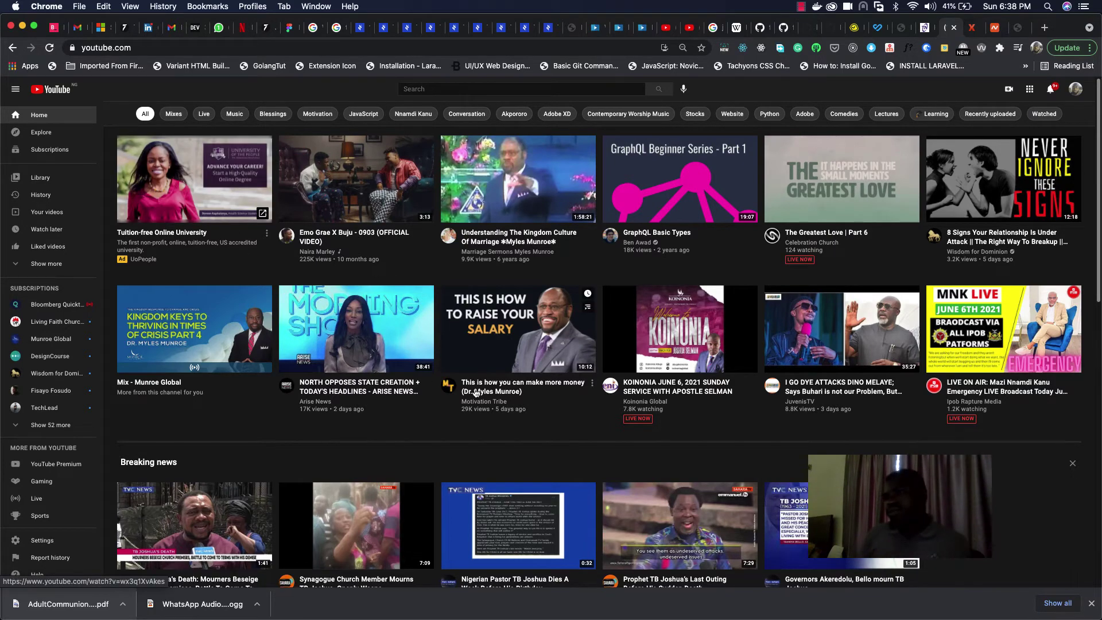
scroll(417, 374, "down", 3)
scroll(417, 374, "up", 2)
scroll(416, 374, "up", 1)
scroll(417, 373, "down", 5)
scroll(416, 373, "up", 5)
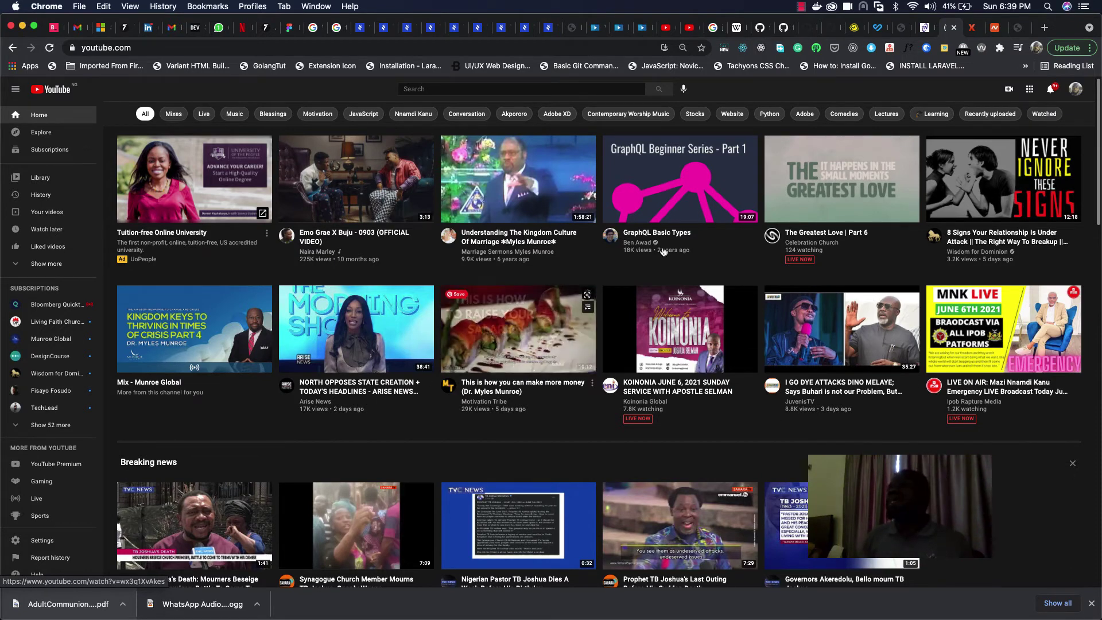
right_click(721, 91)
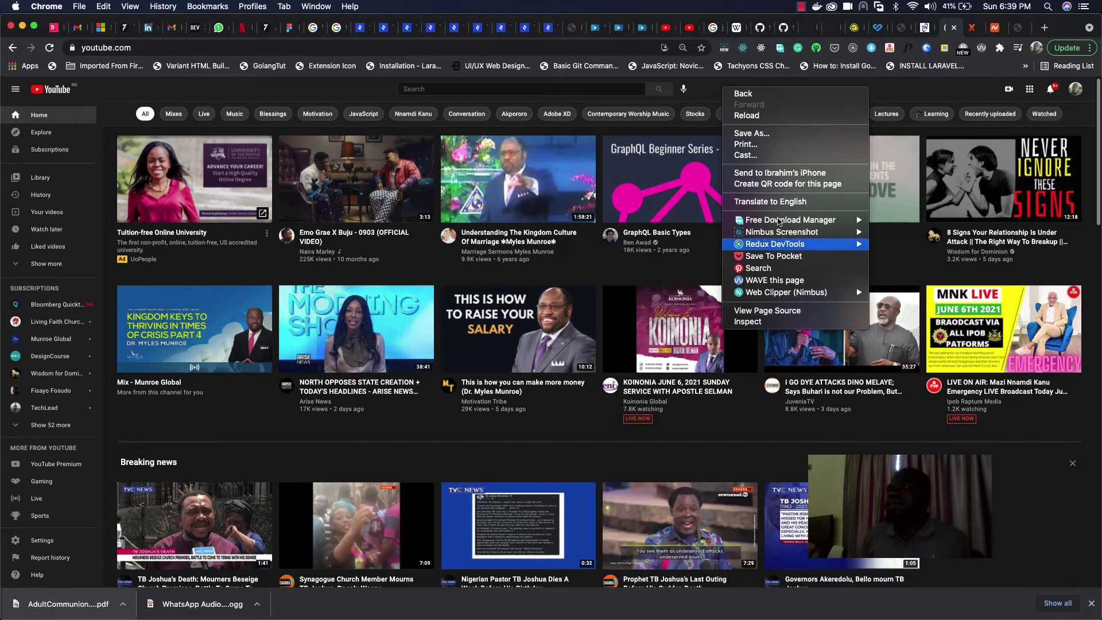
left_click(767, 73)
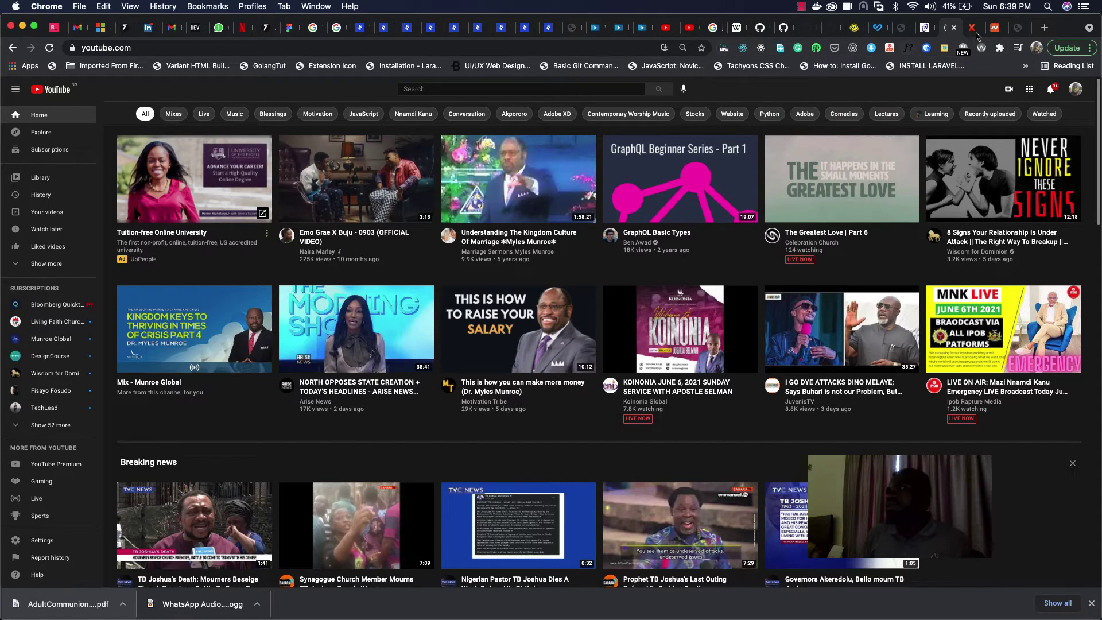
left_click(1018, 28)
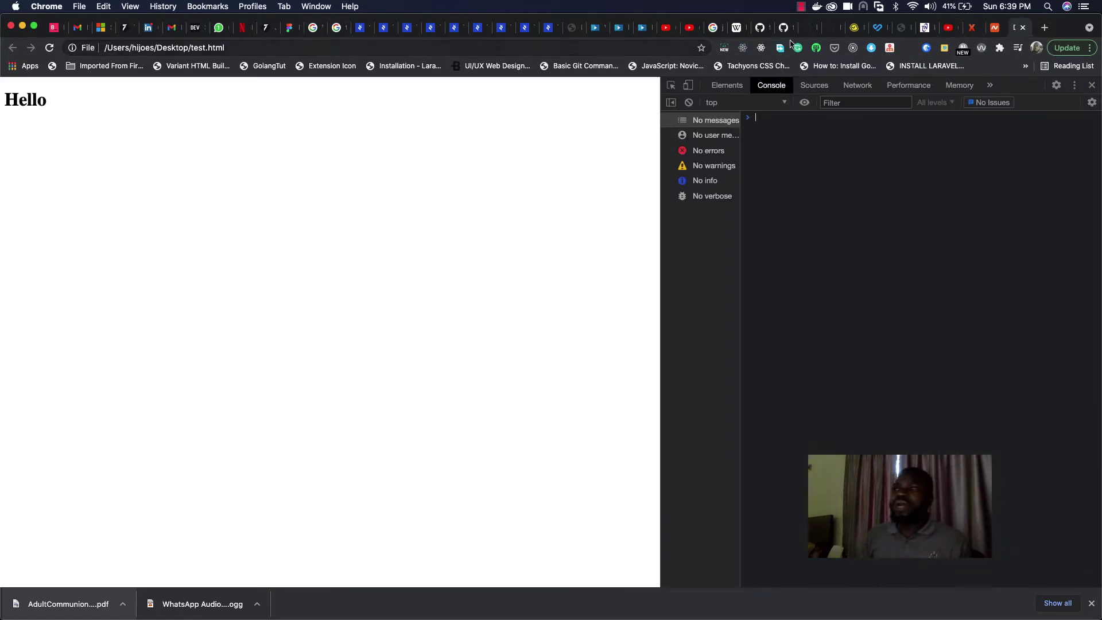
Open a new tab and load google.com in it
left_click(1046, 28)
type("google.com")
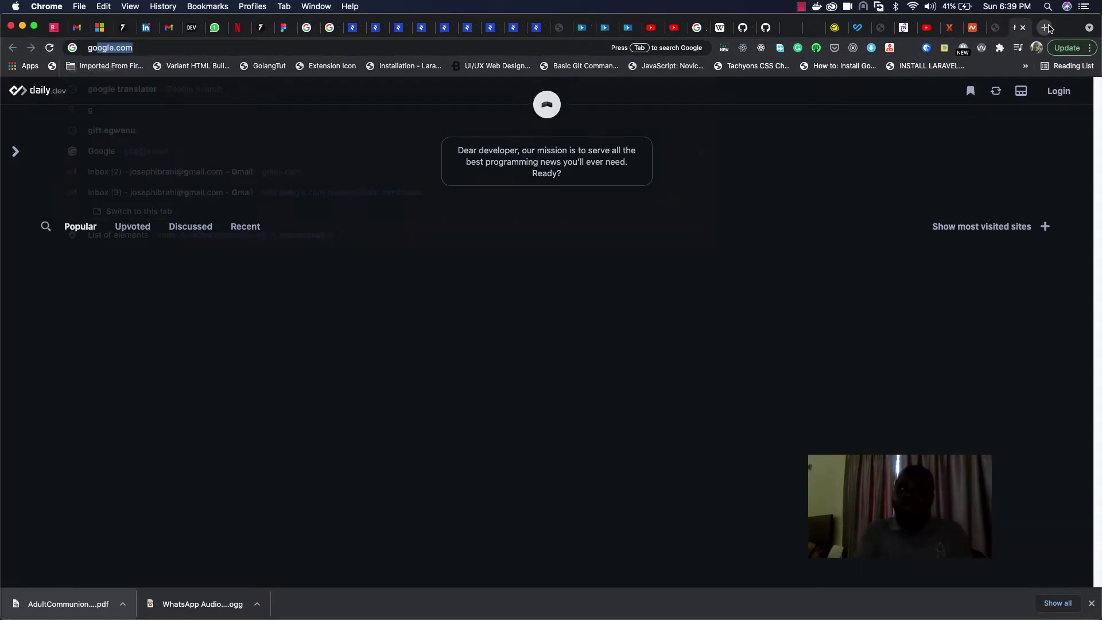
key("Return")
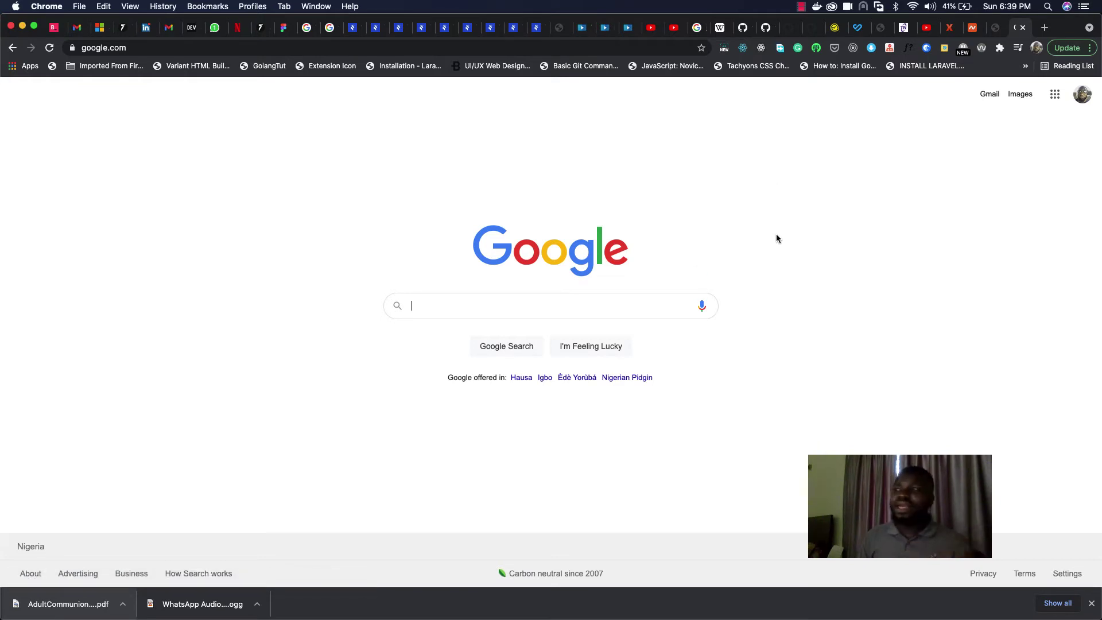
Open DevTools on the Google homepage via the right-click Inspect command
right_click(773, 140)
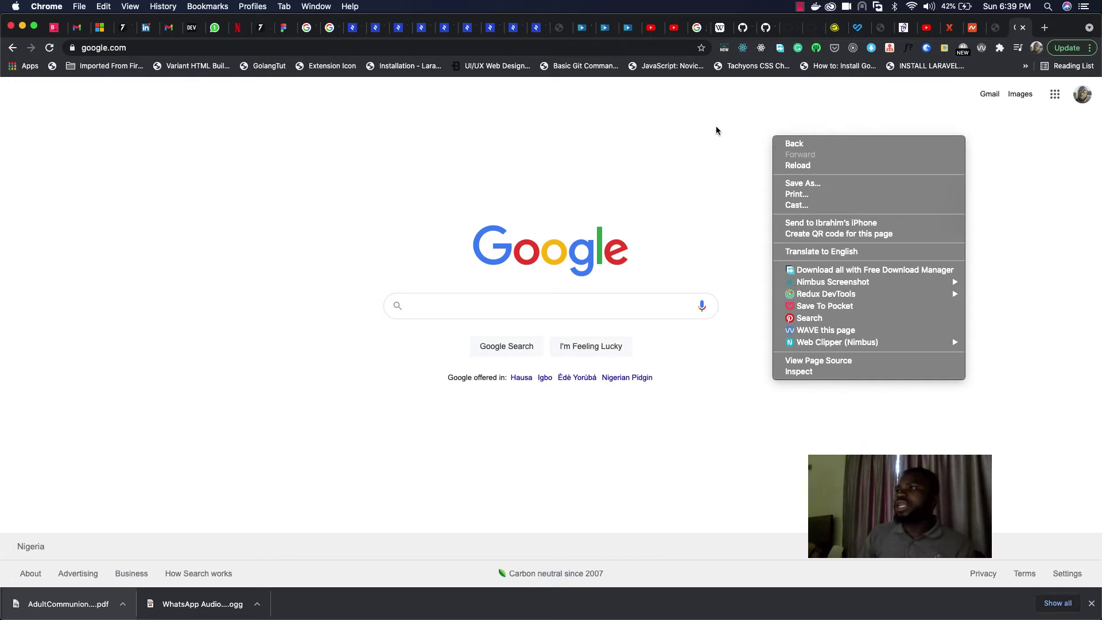
right_click(728, 134)
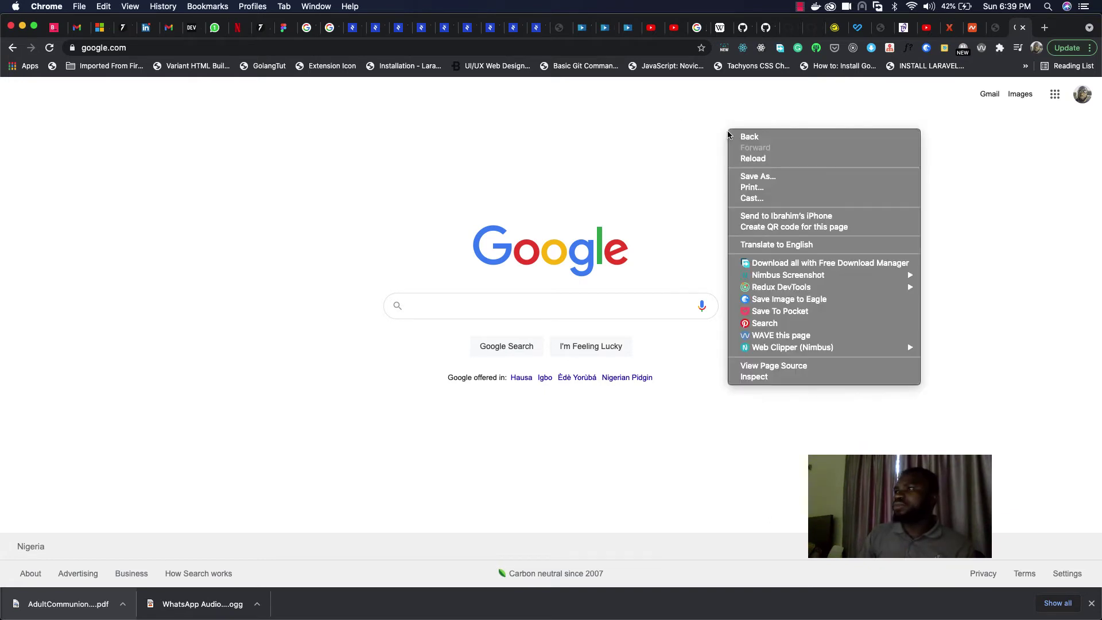
left_click(816, 379)
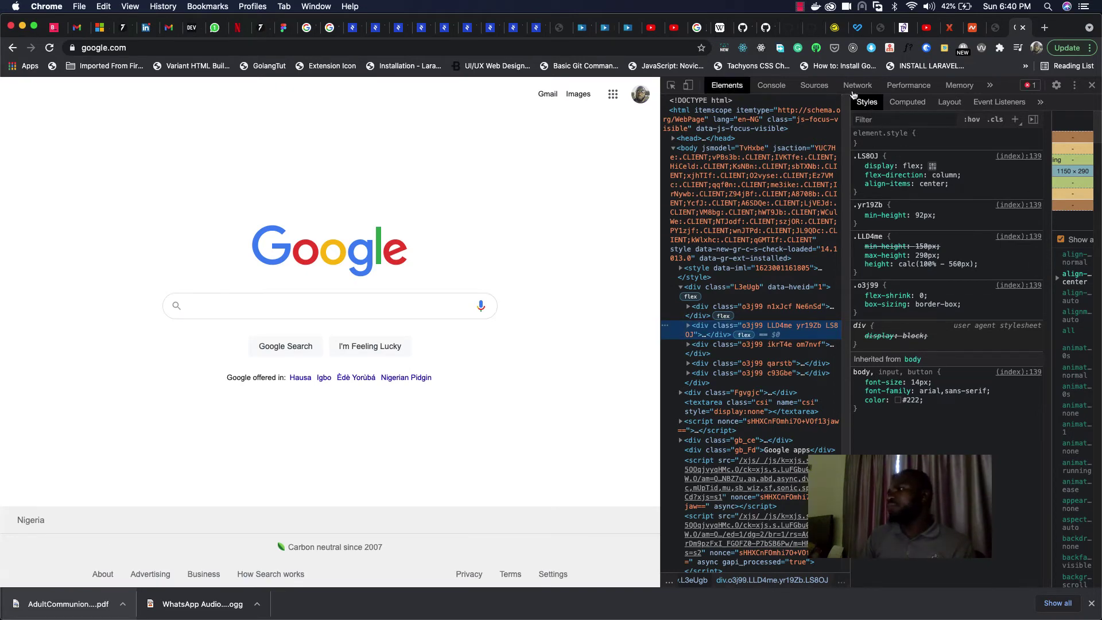
left_click(869, 105)
left_click(1041, 103)
key("Escape")
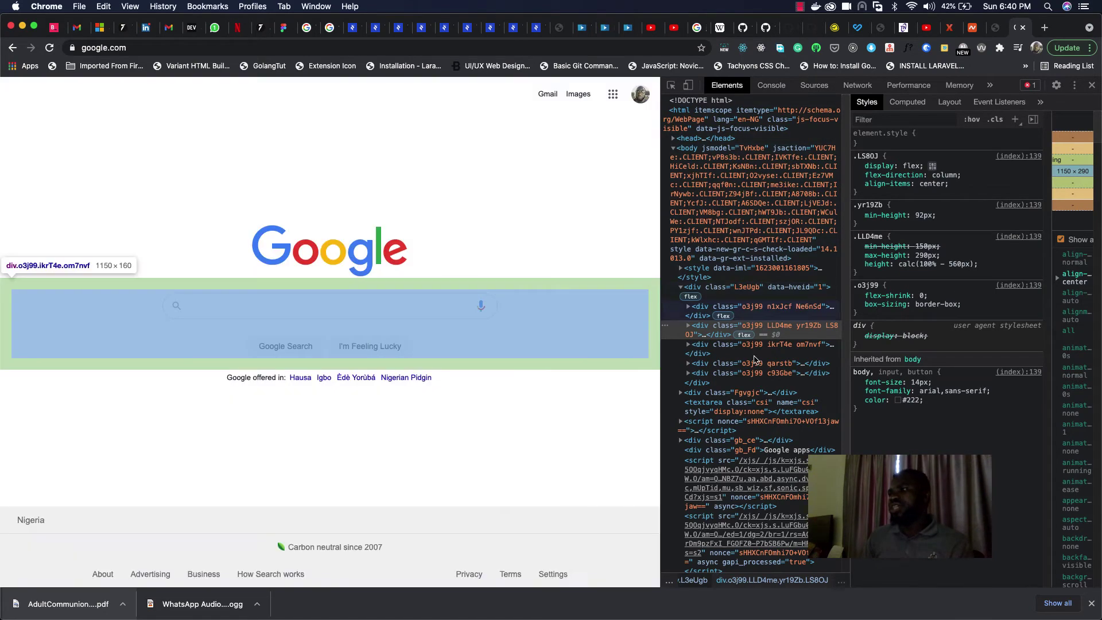
scroll(756, 360, "down", 5)
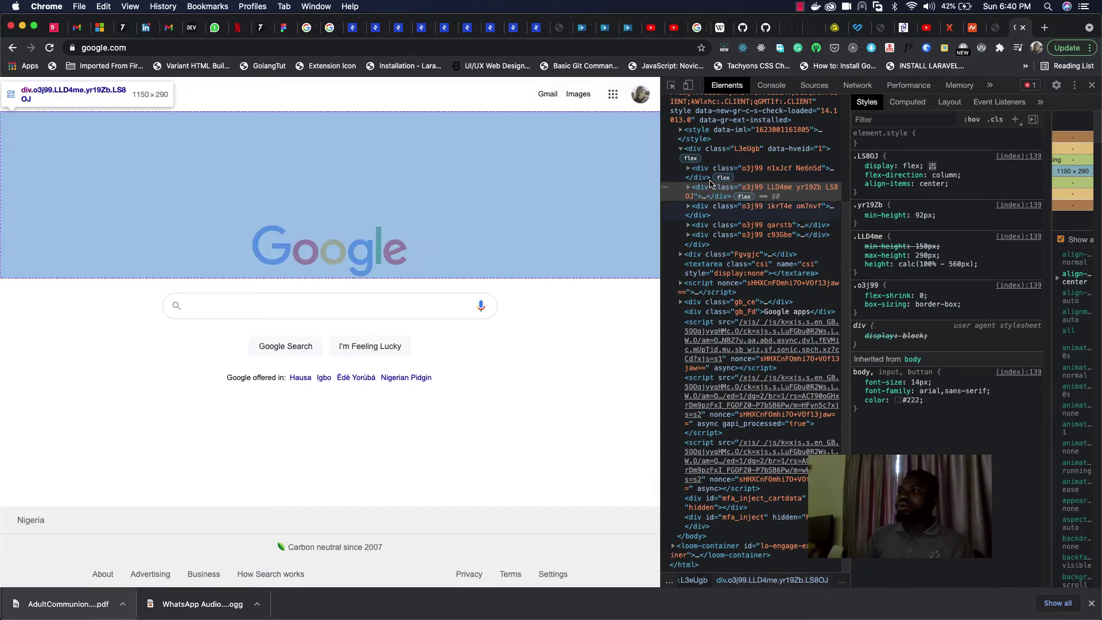
scroll(700, 121, "up", 5)
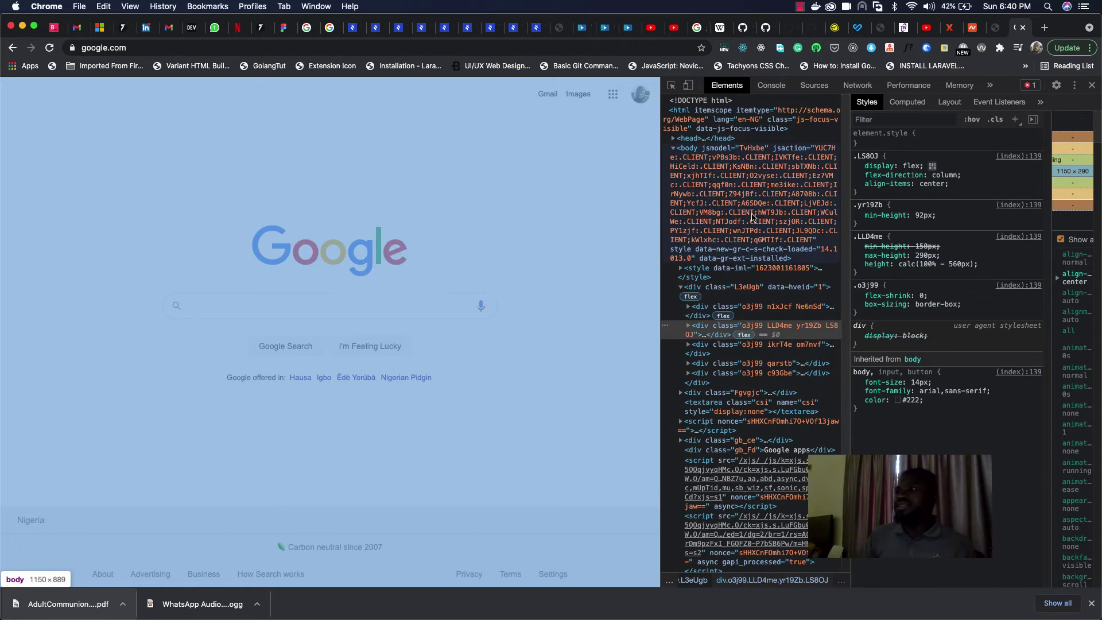
scroll(763, 264, "down", 3)
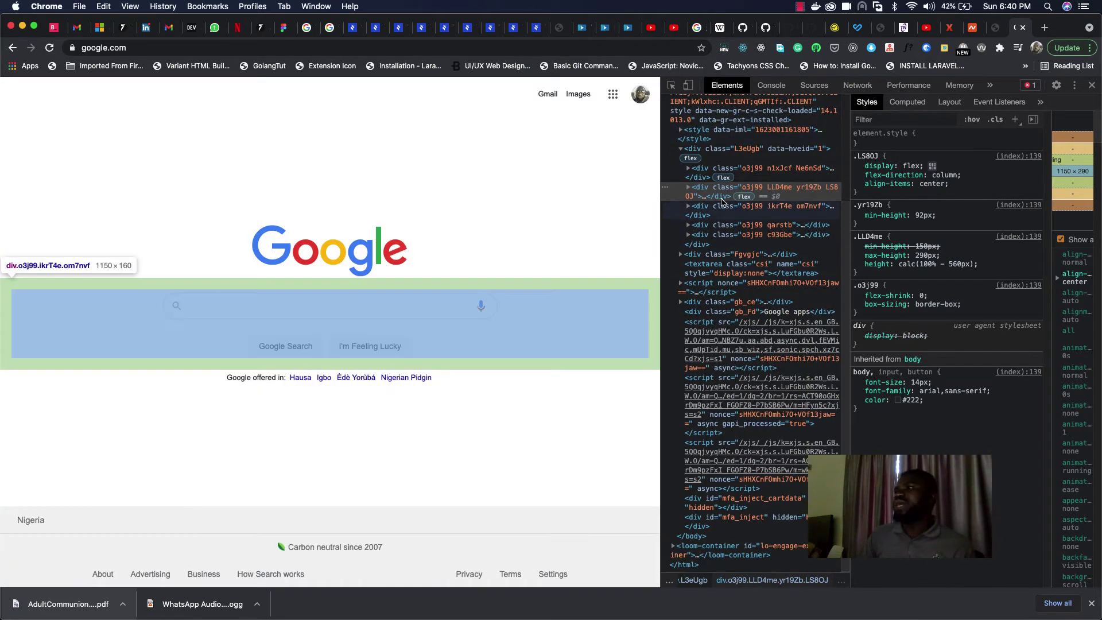
left_click(705, 170)
Insert <h1>Hello</h1> above div.o3j99.n1xJcf.Ne6nSd via Edit as HTML and commit it
right_click(706, 171)
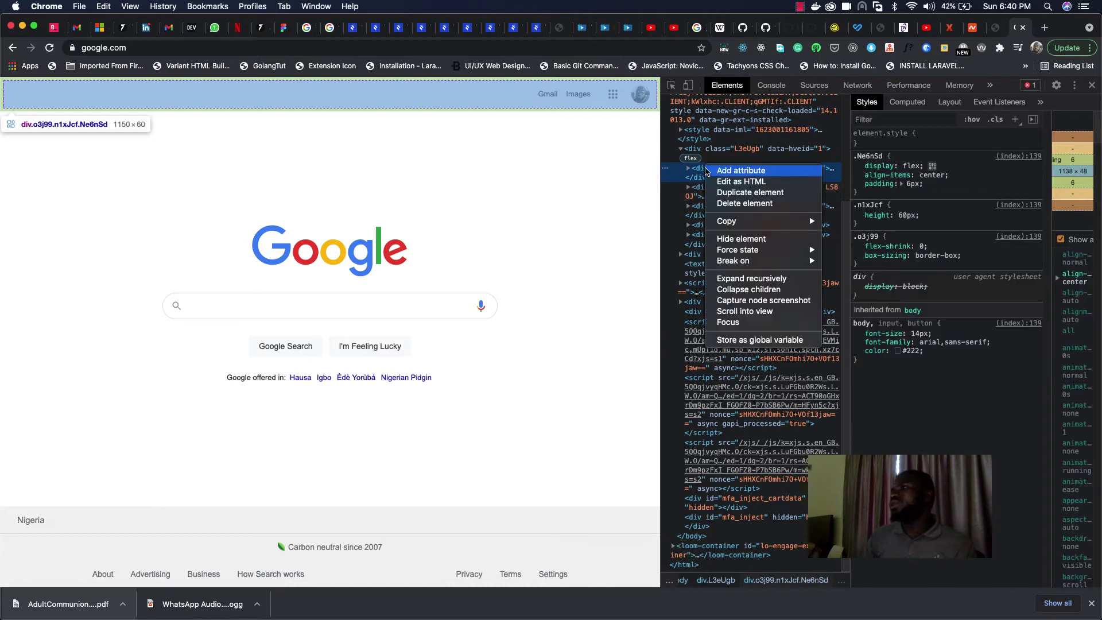
left_click(754, 181)
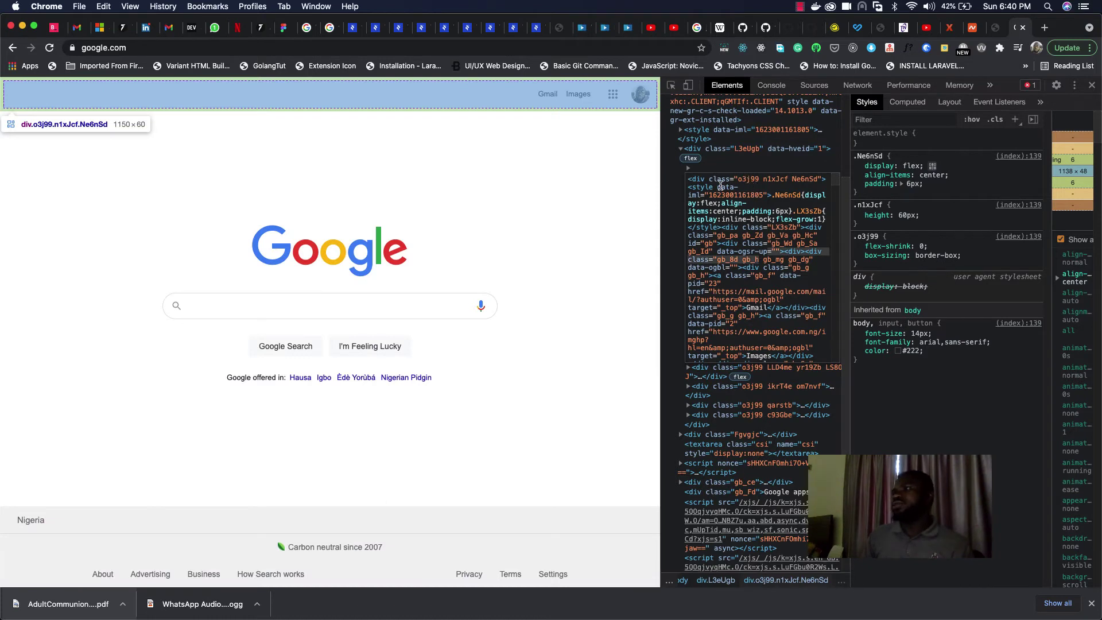
left_click(689, 182)
key("Return")
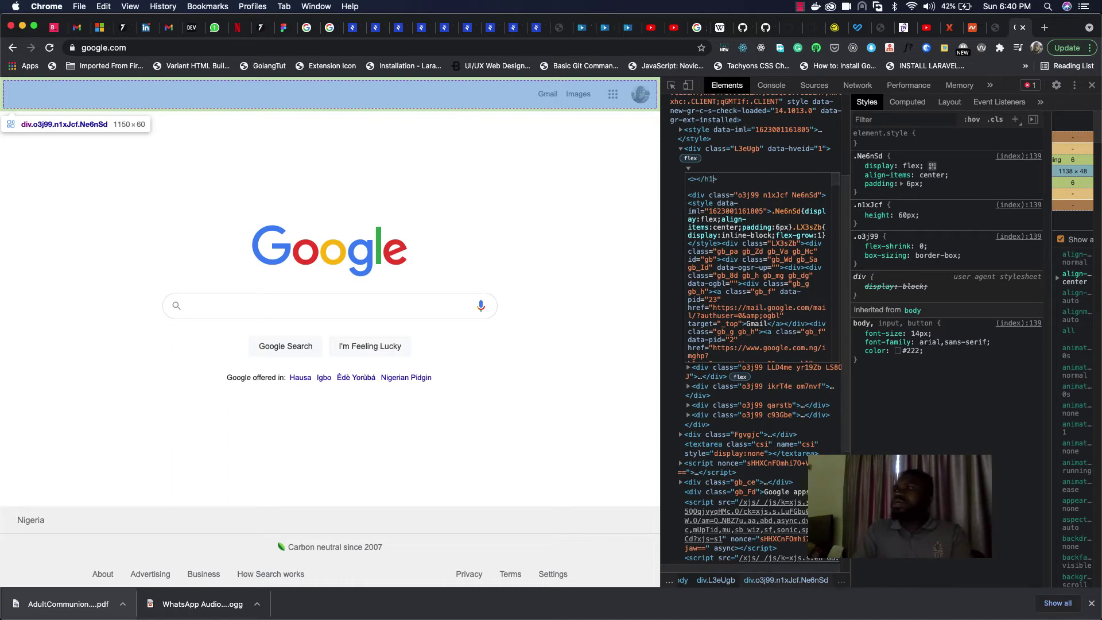
type("<h1>")
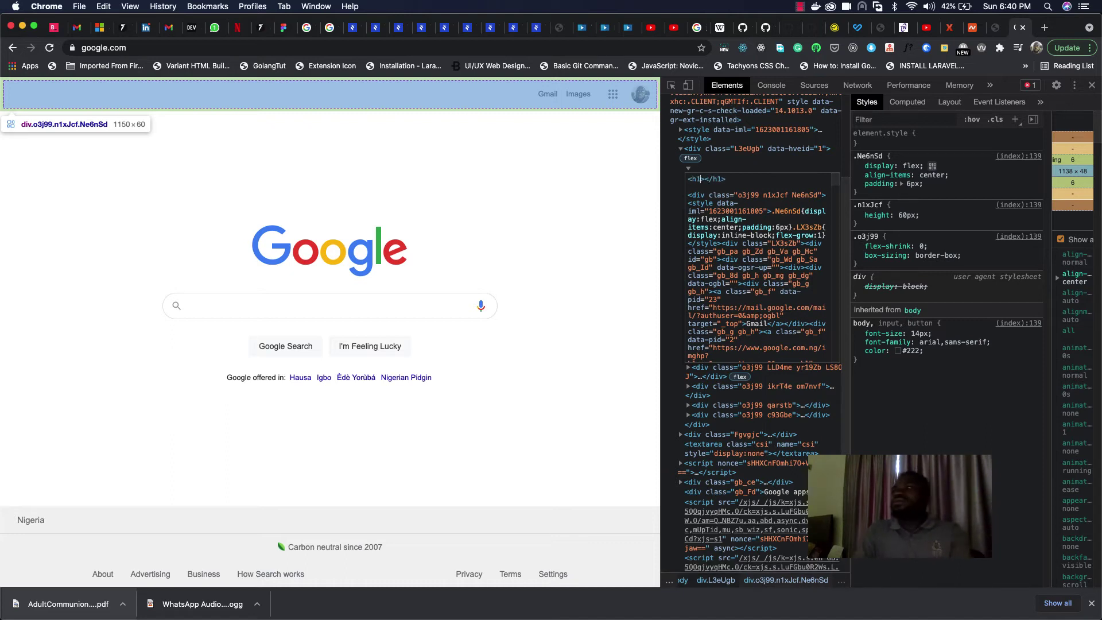
type("Hello")
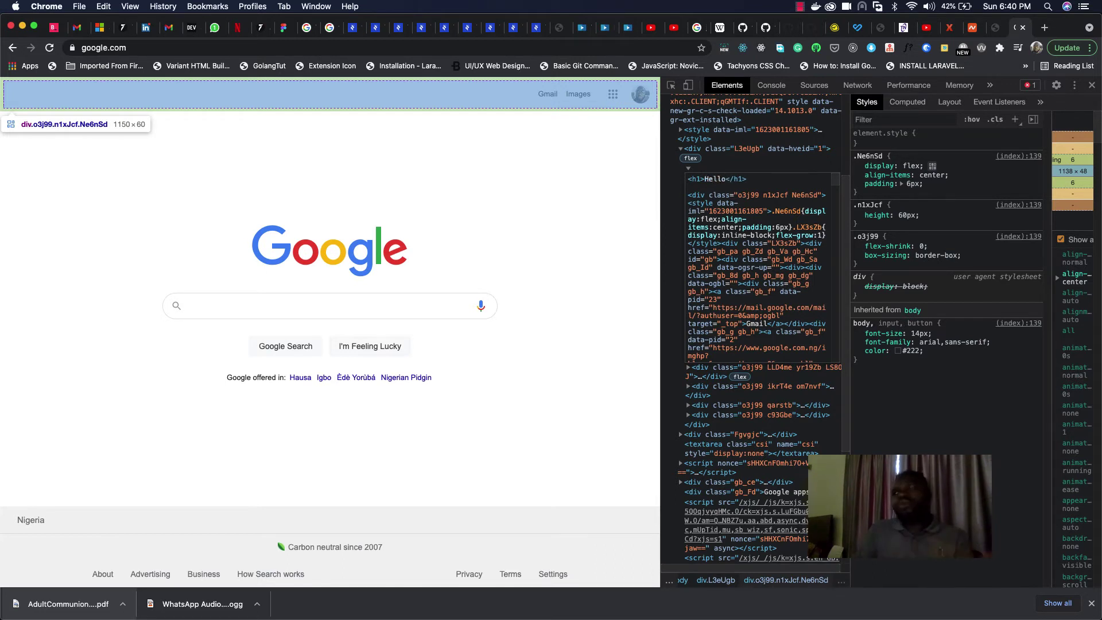
key("Return")
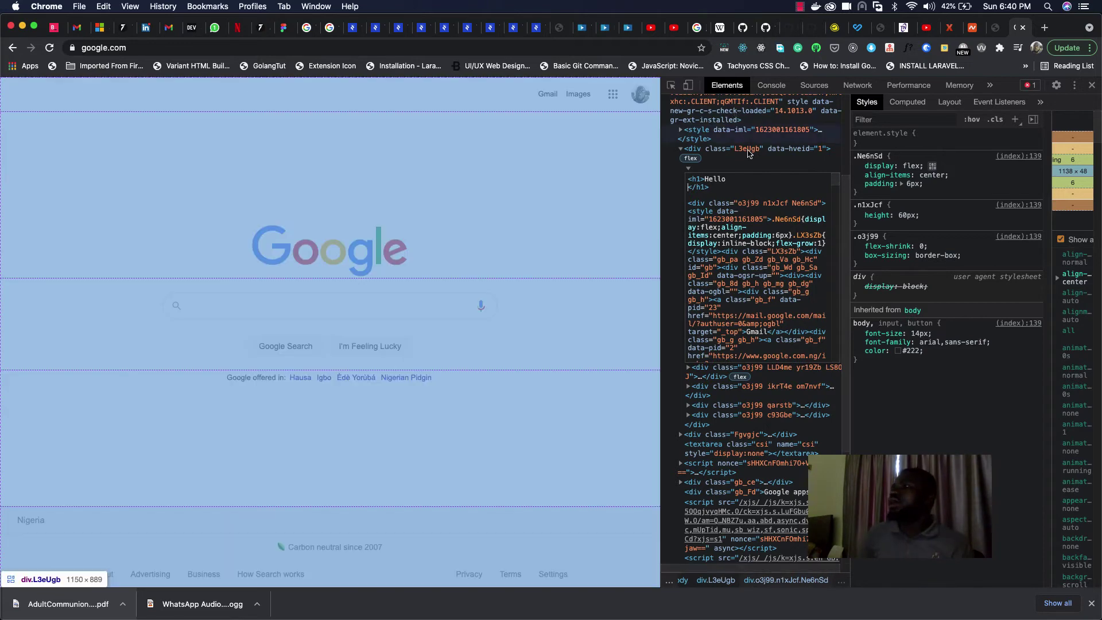
left_click(748, 150)
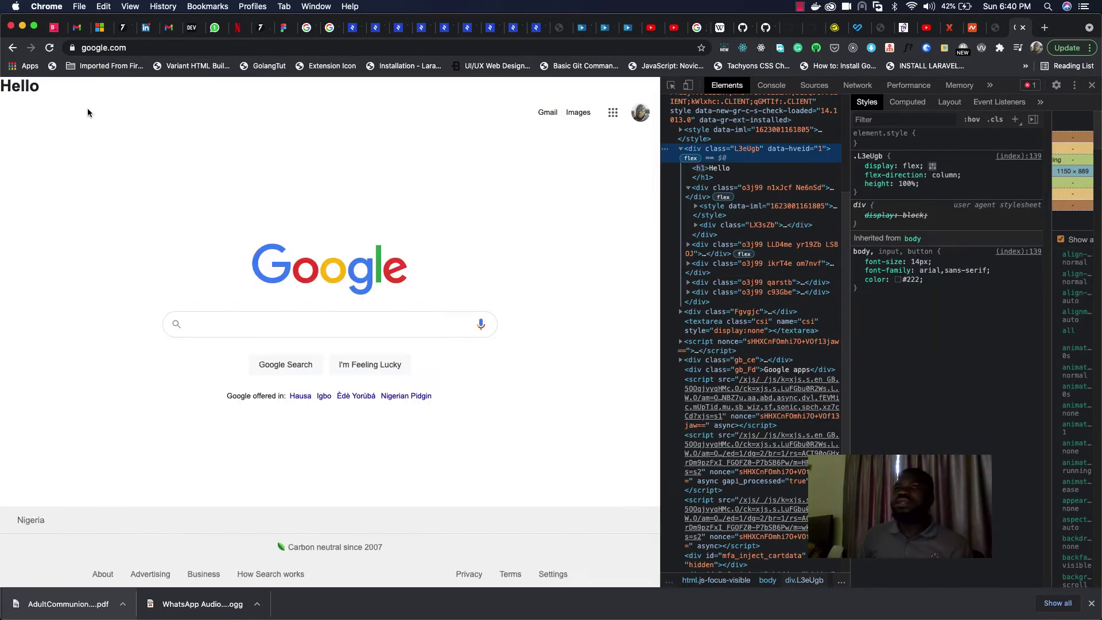
left_click_drag(6, 85, 107, 93)
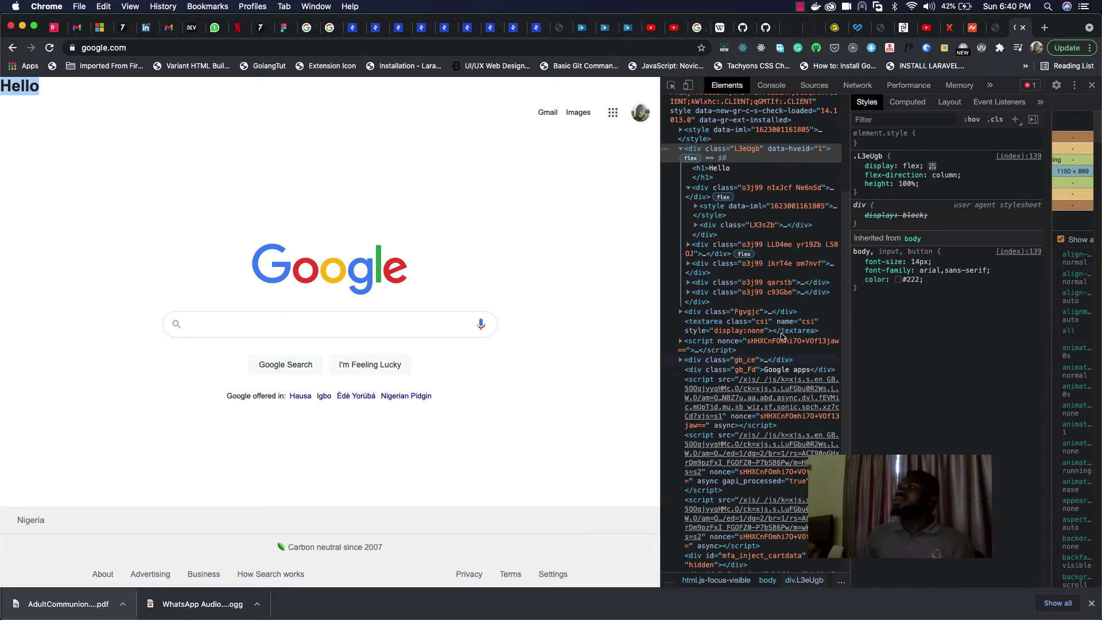
left_click(712, 234)
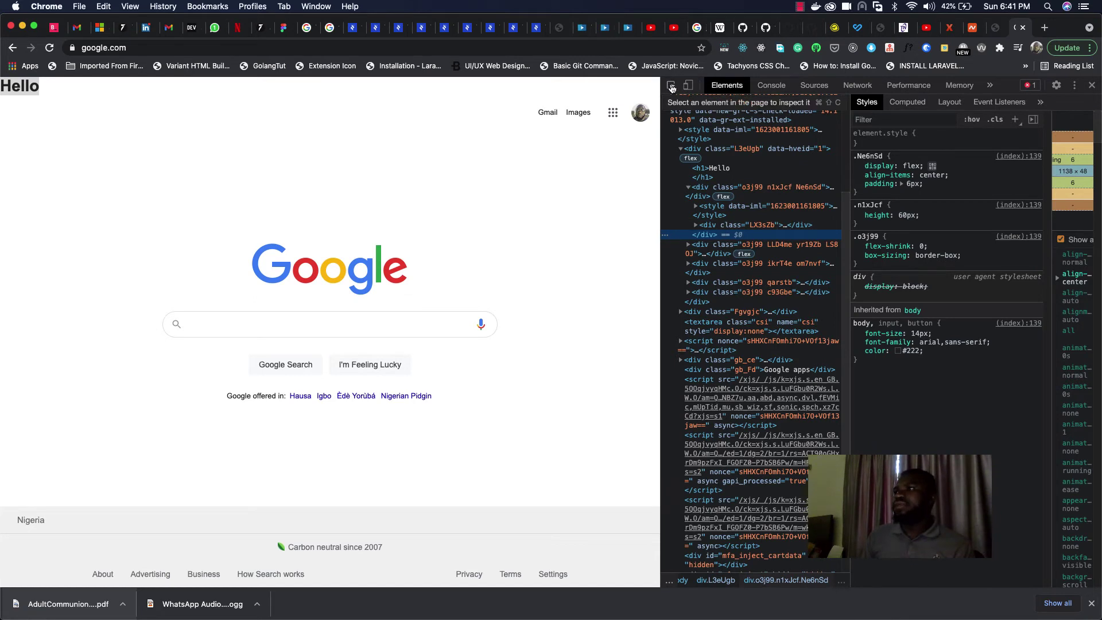
Use the element picker on the Google logo, then on the Google Search button
left_click(672, 86)
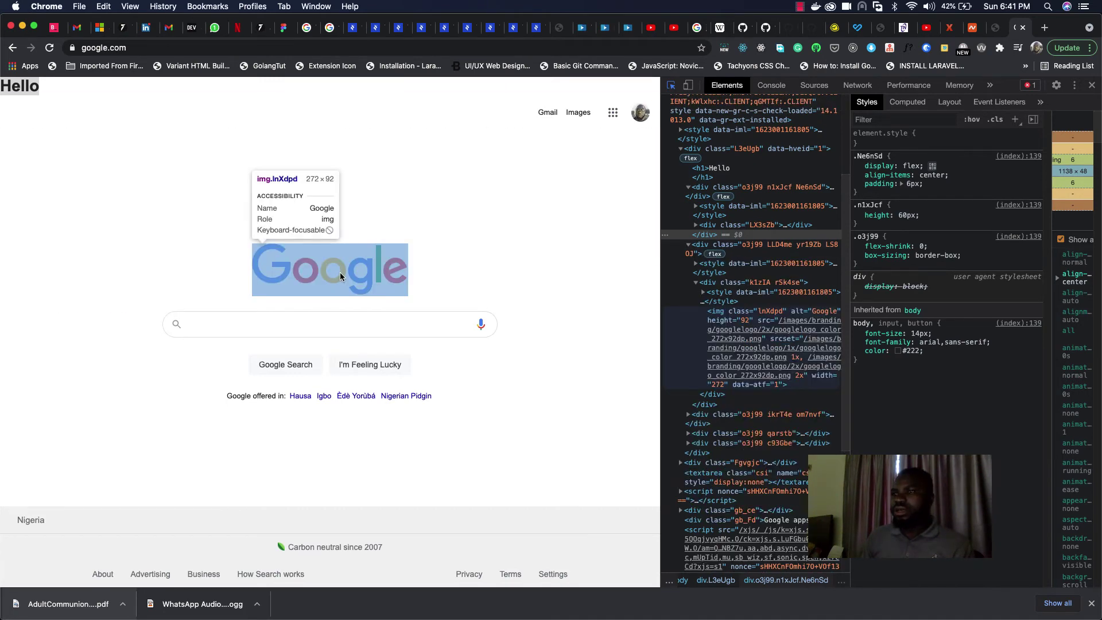
left_click(340, 272)
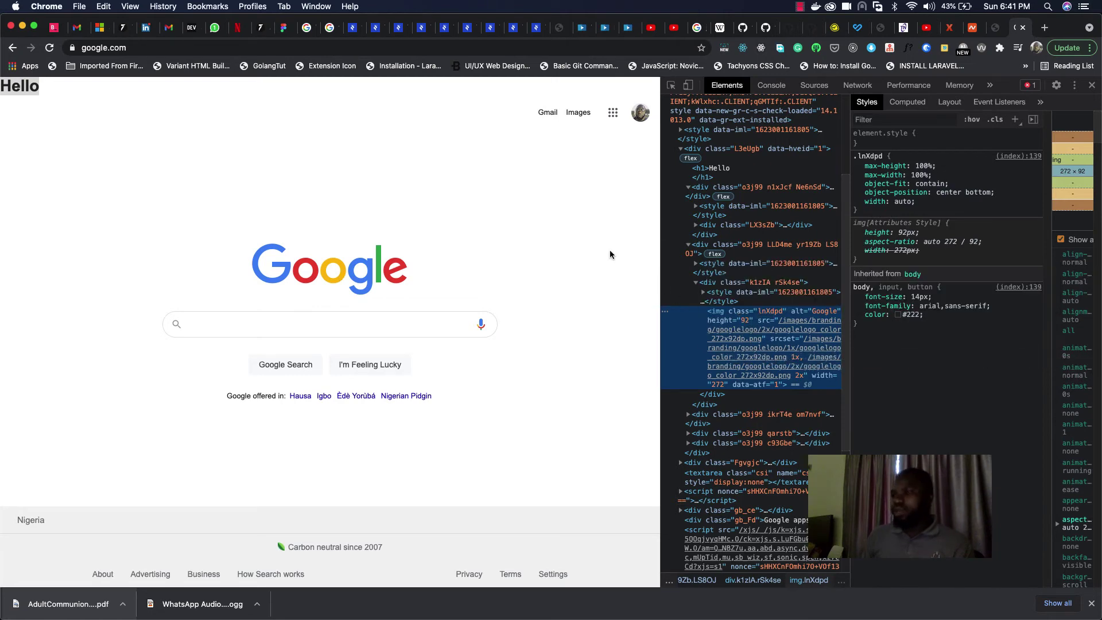
left_click(672, 85)
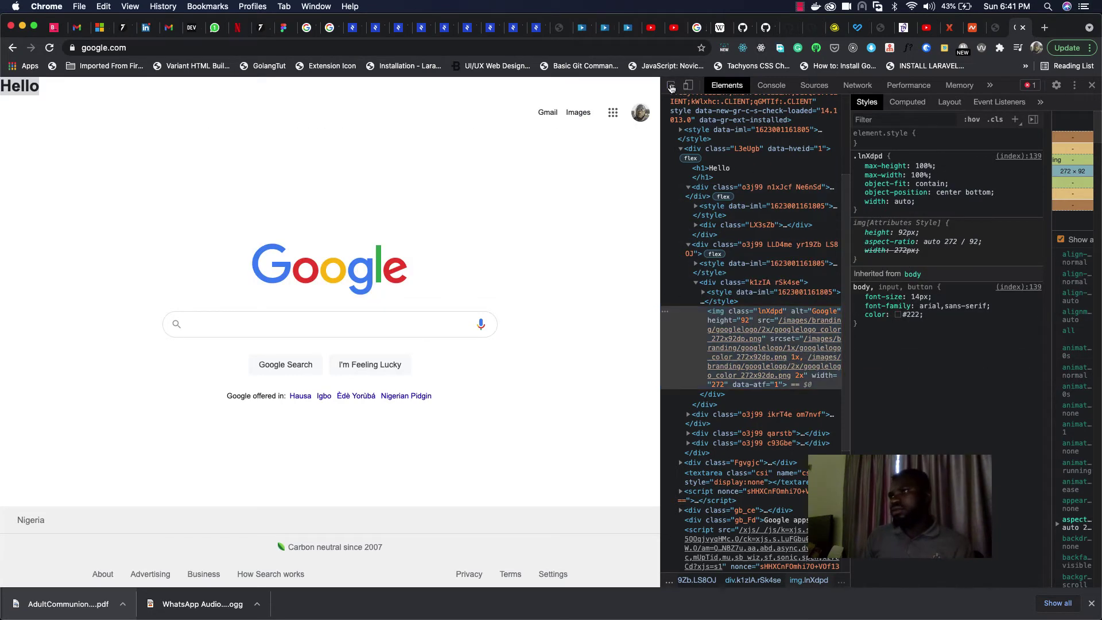
left_click(283, 366)
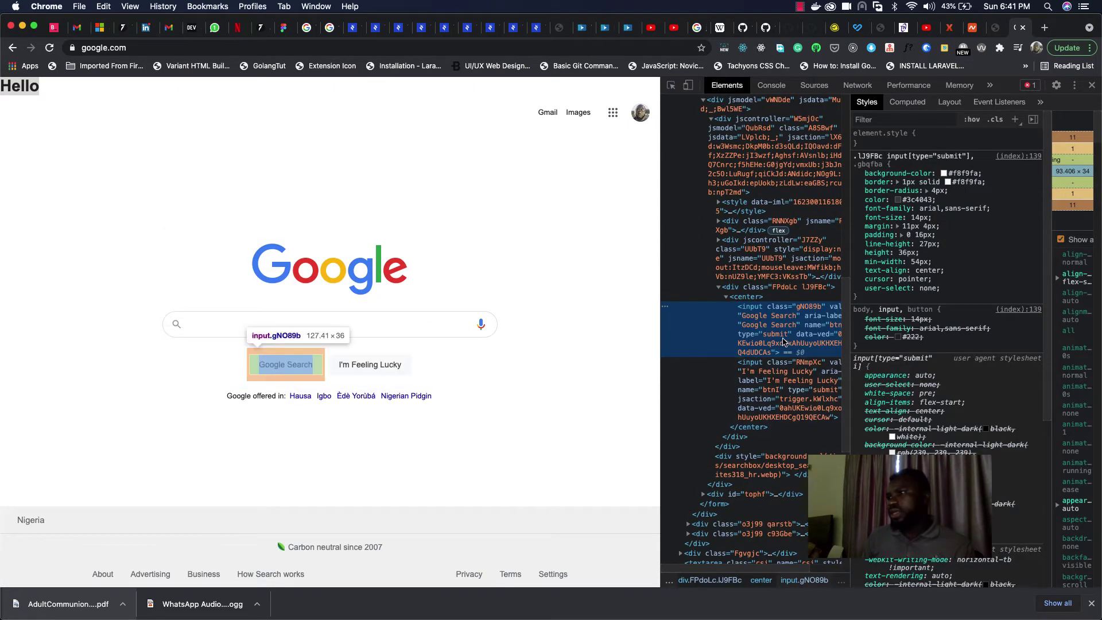